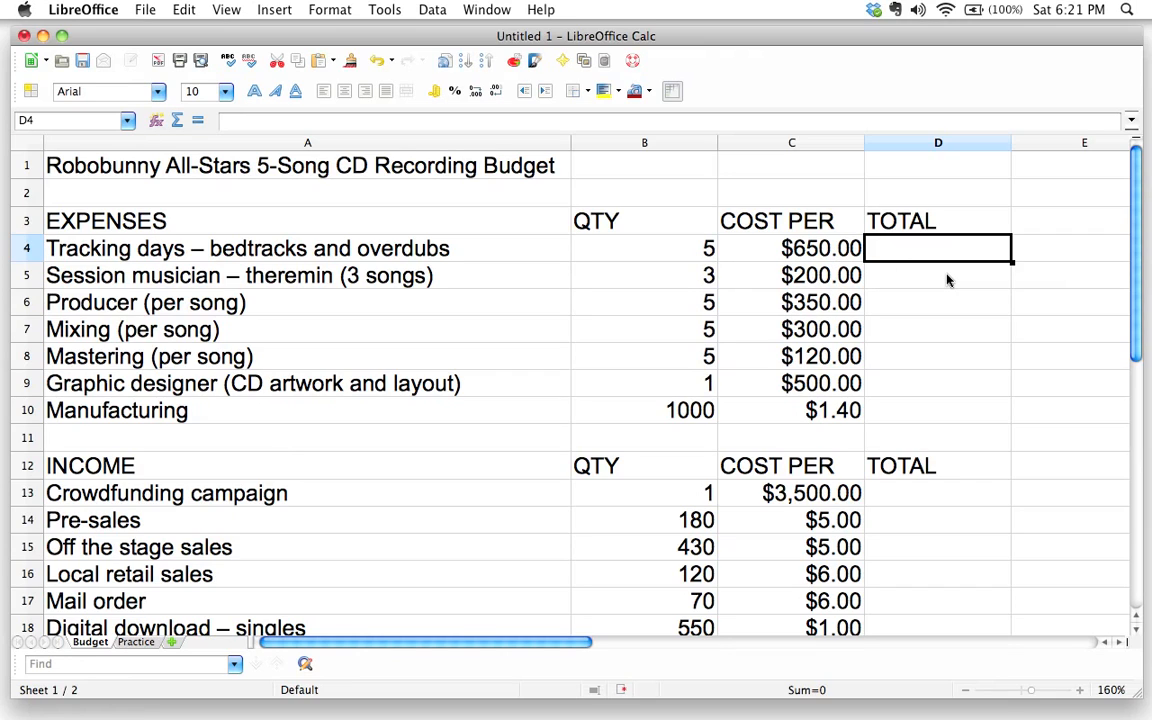
Enter the formula =5*650 as the tracking days total in cell D4.
type("=")
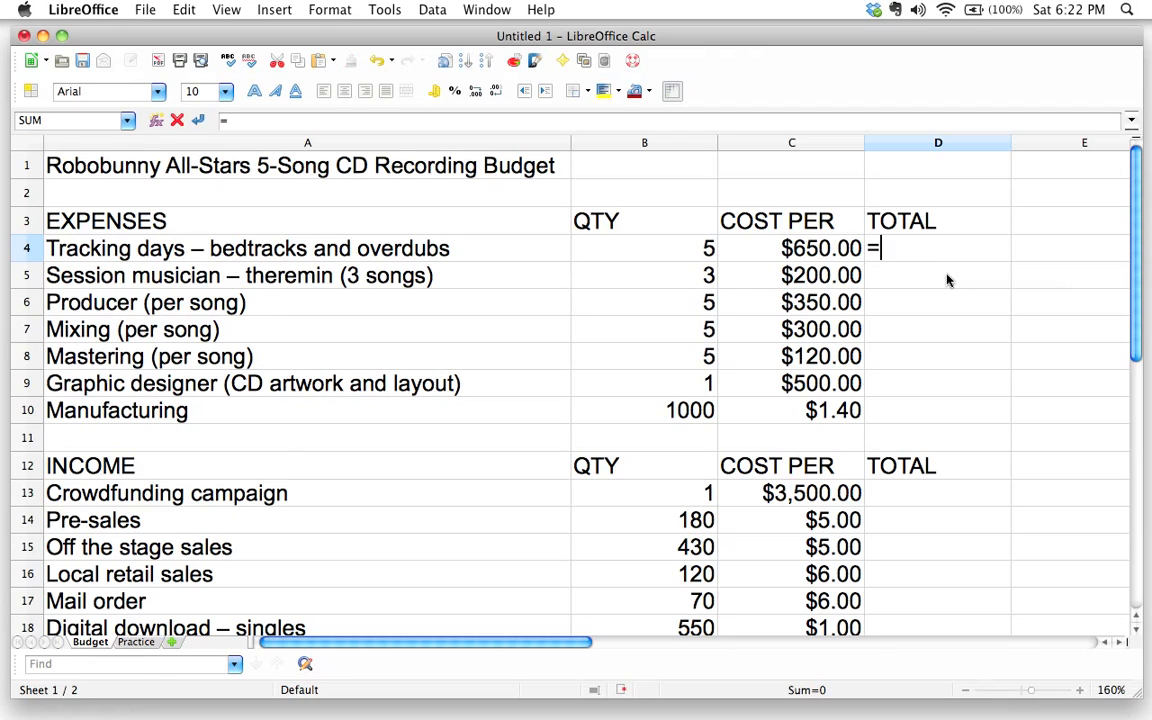
type("5*650")
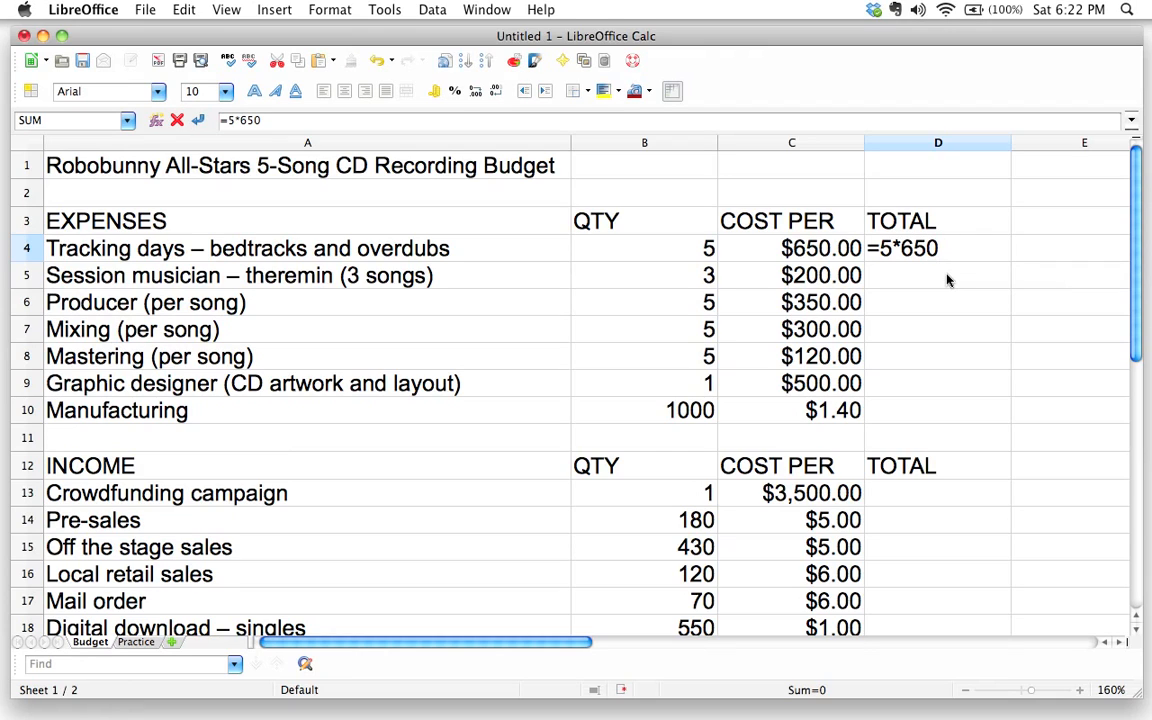
key("Return")
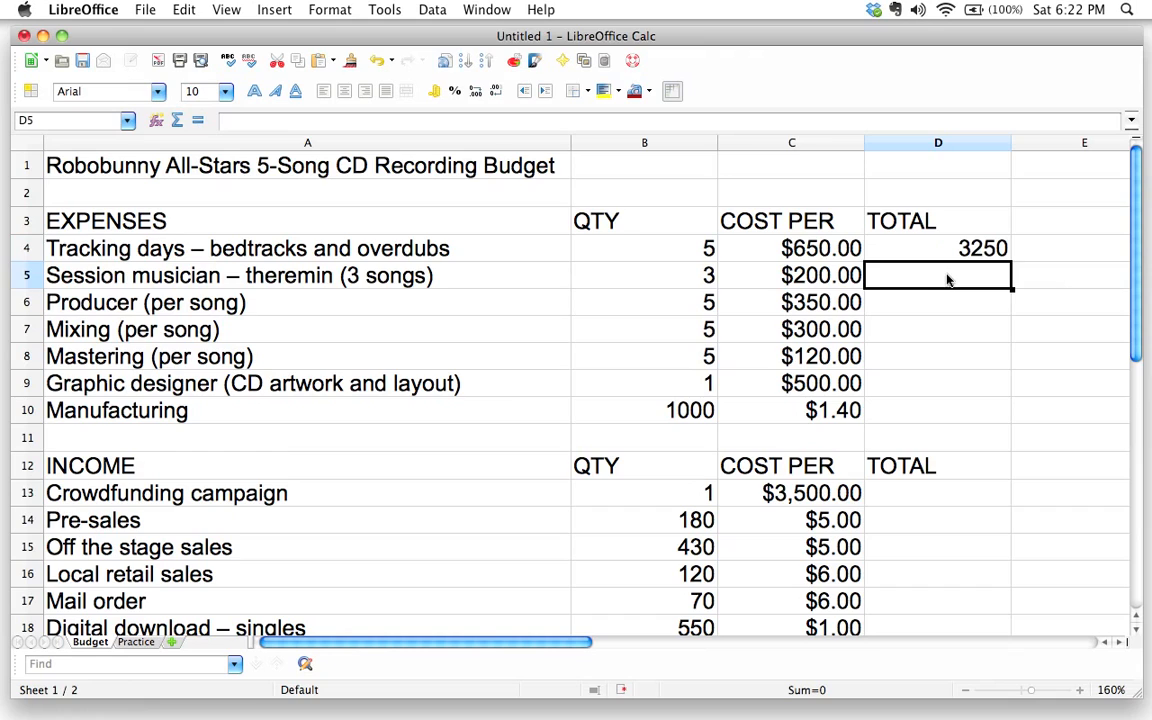
key("Up")
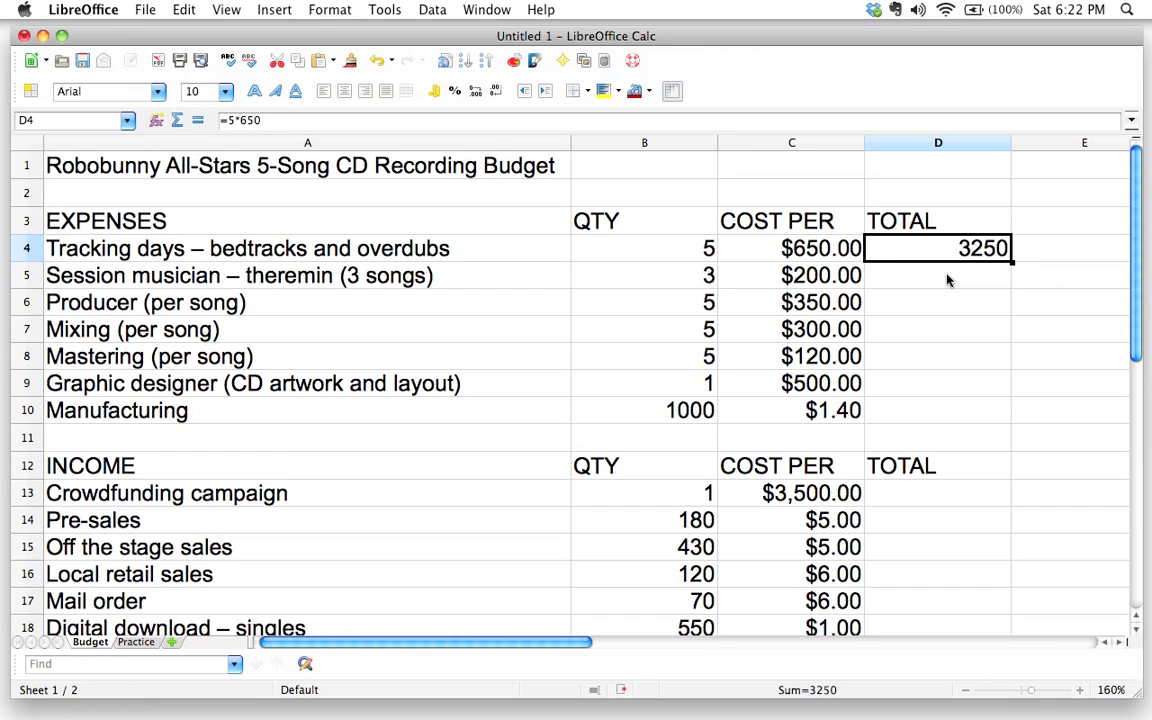
Format the whole TOTAL column D as currency and select the tracking days total in D4.
left_click(952, 142)
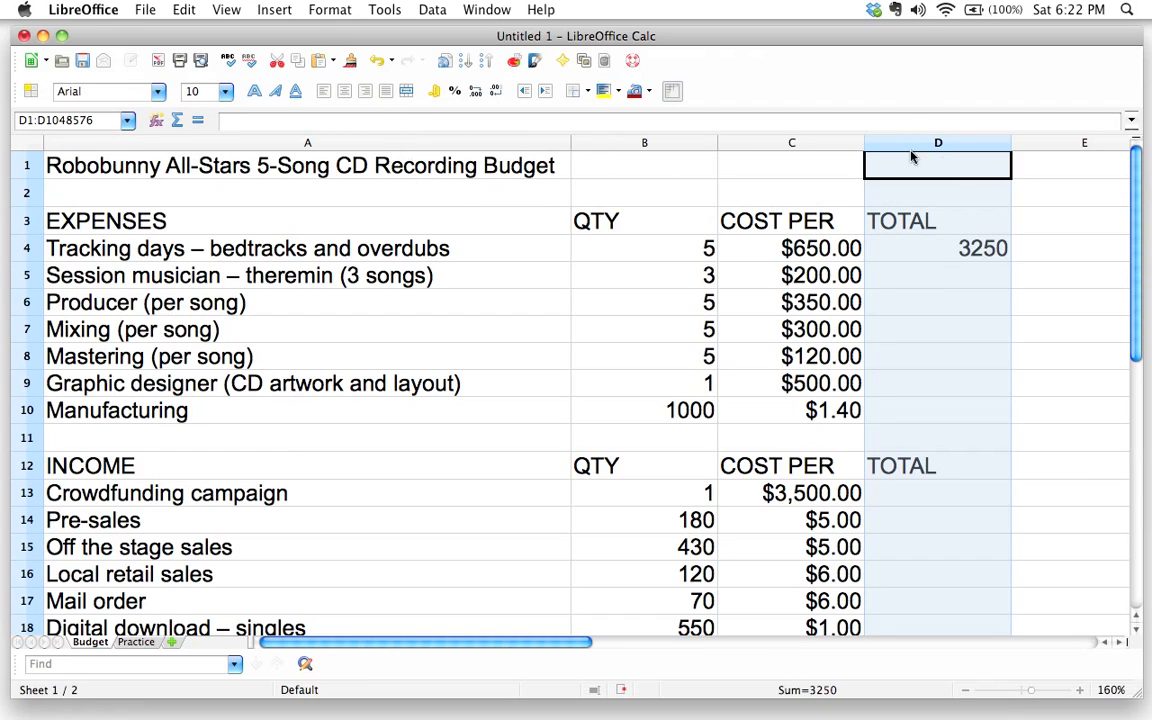
left_click(436, 94)
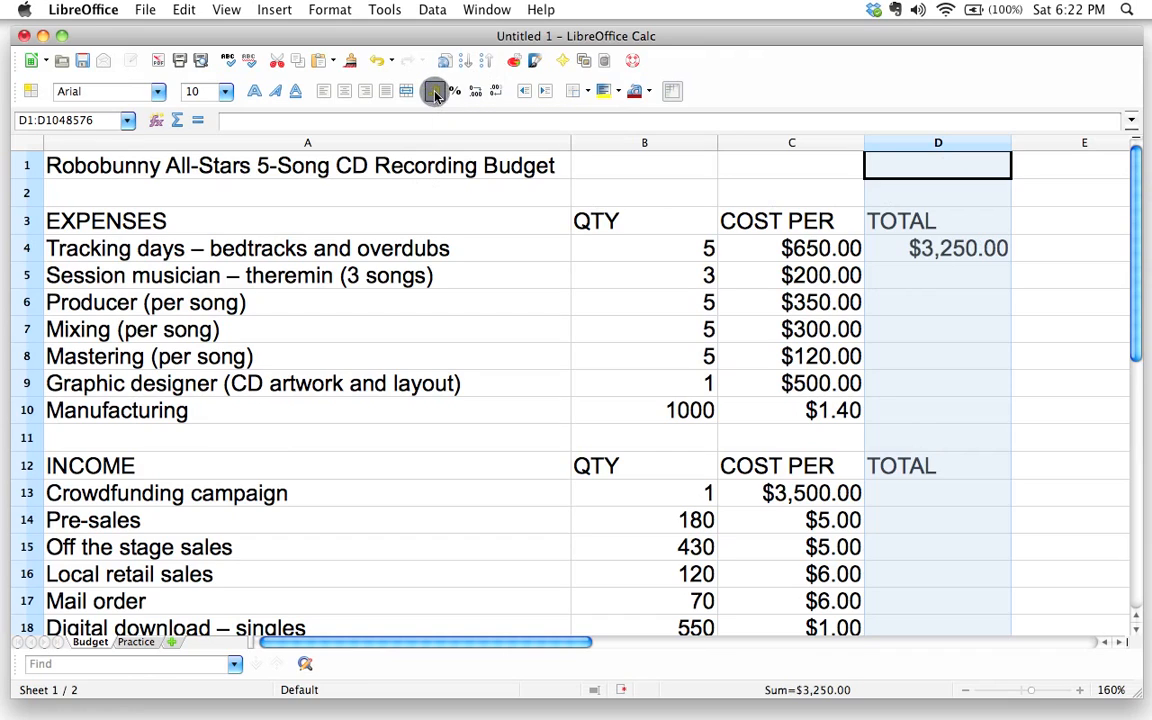
left_click(902, 278)
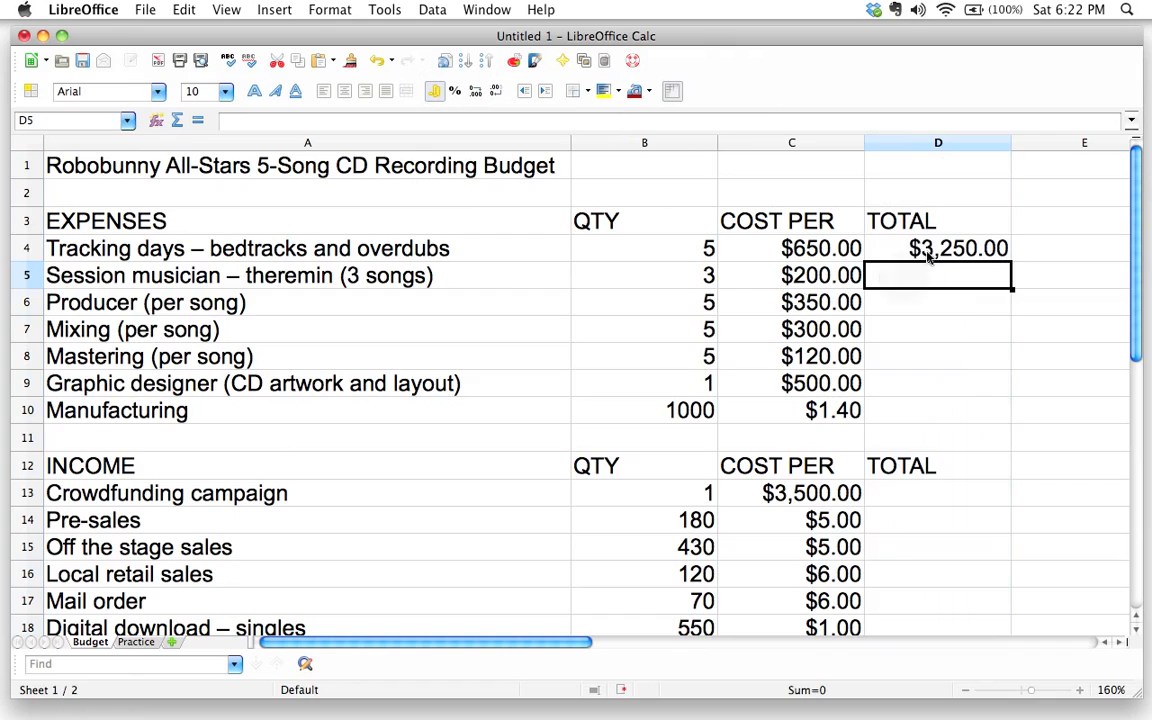
left_click(913, 248)
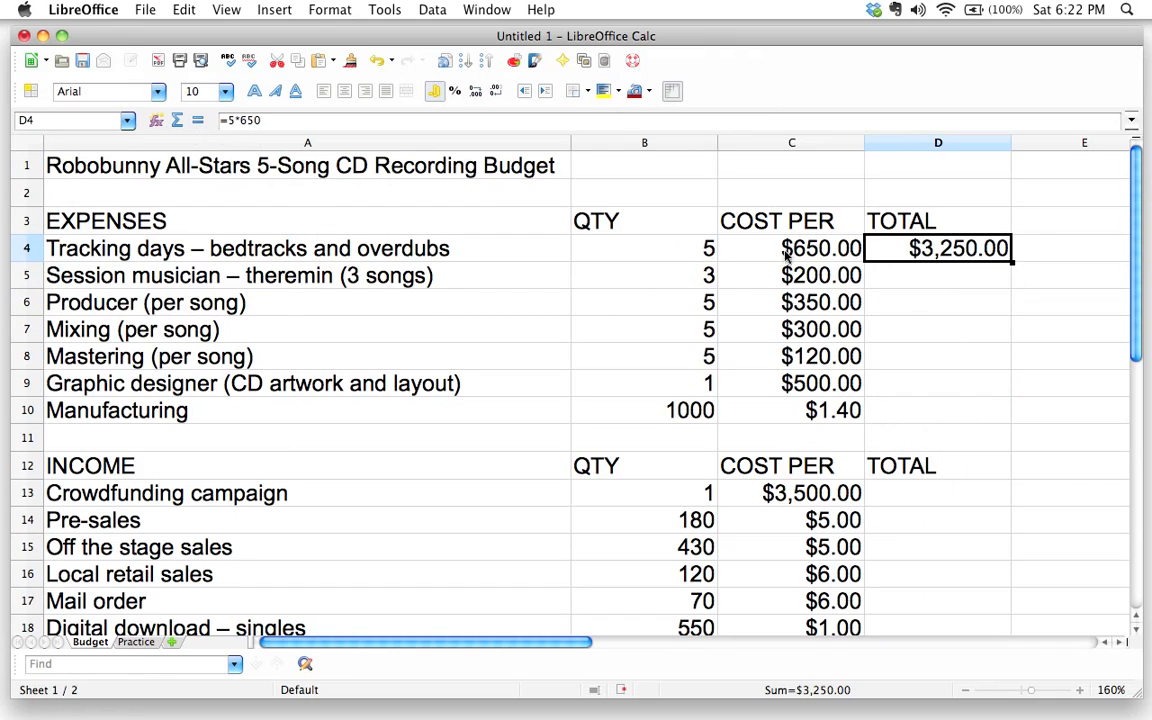
Set the tracking days quantity in B4 to 6 and check the formula in D4.
left_click(684, 248)
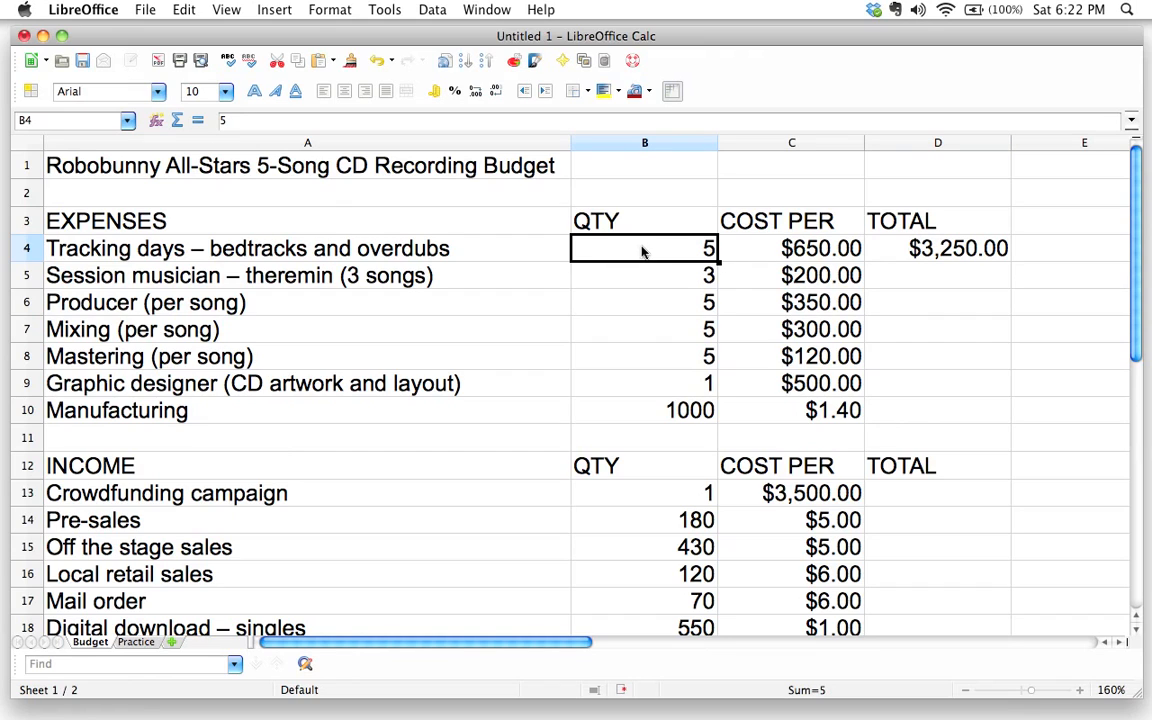
type("6")
left_click(797, 256)
left_click(998, 258)
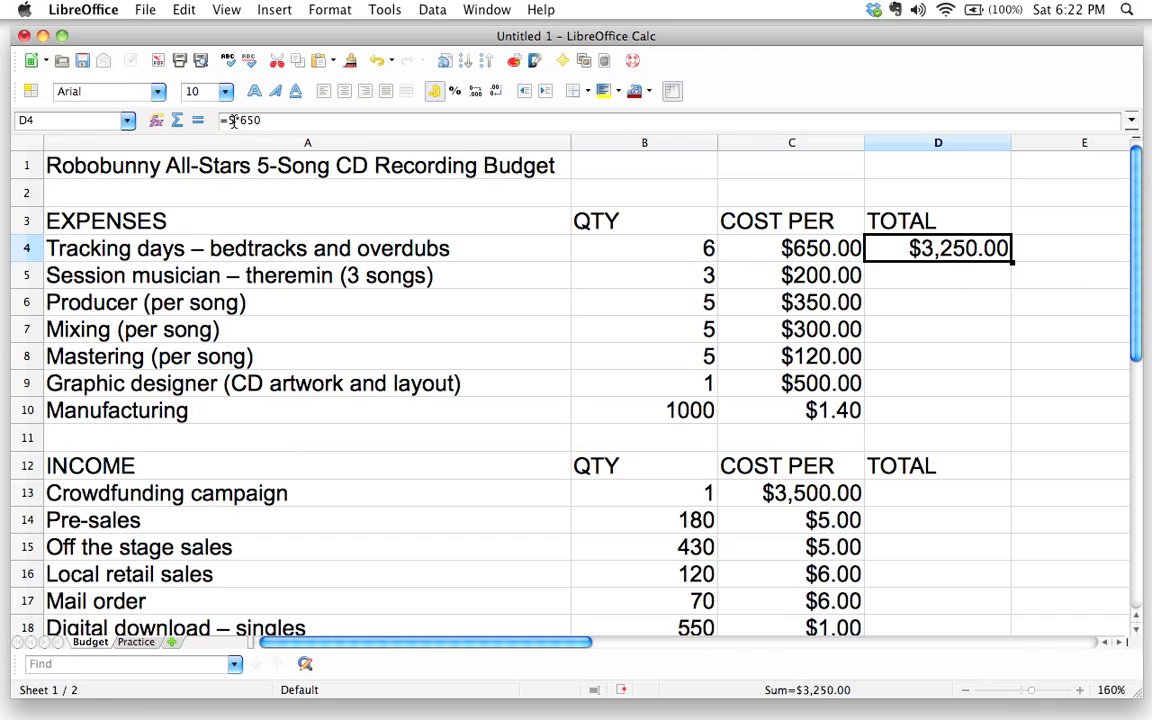
Set the tracking days quantity in B4 back to 5 and reselect the total in D4.
left_click(676, 252)
type("5")
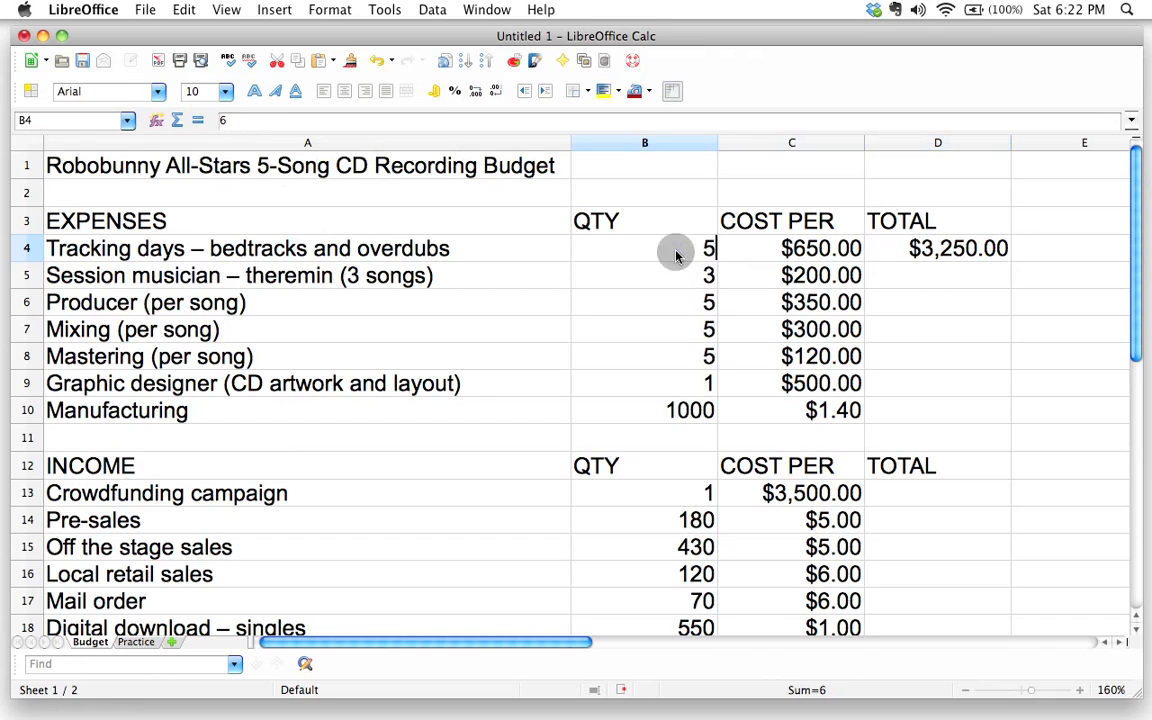
left_click(770, 250)
left_click(905, 248)
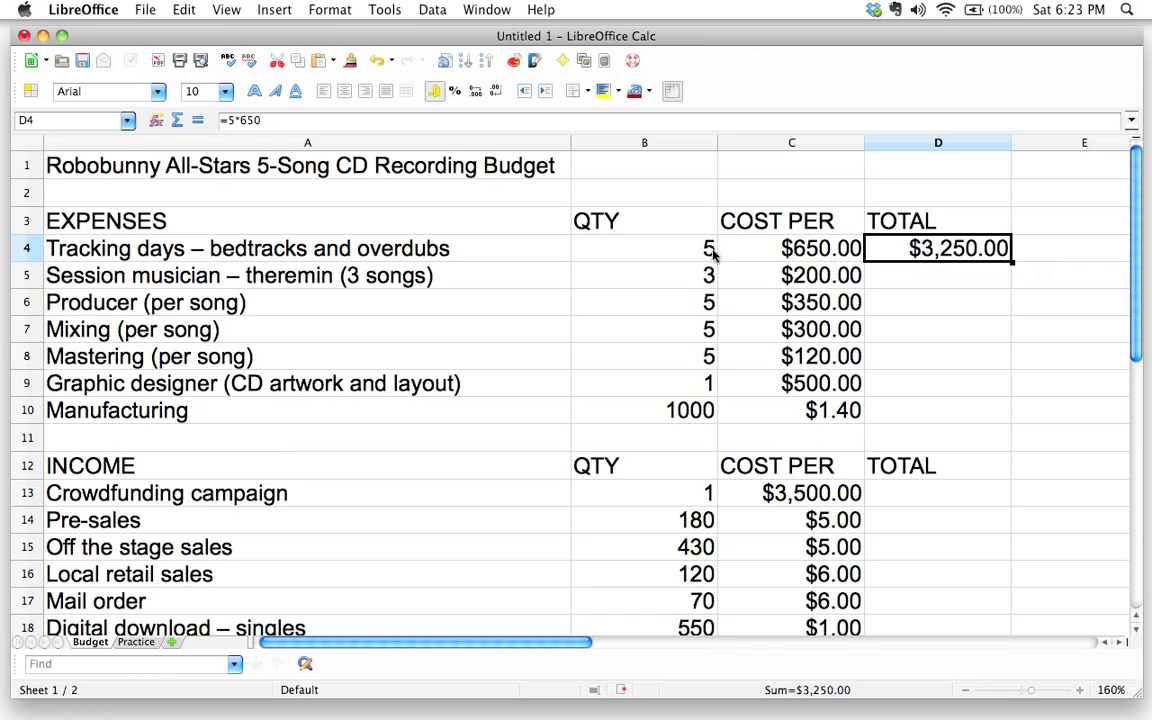
Clear the fixed-number formula from the tracking days total in cell D4.
left_click(786, 249)
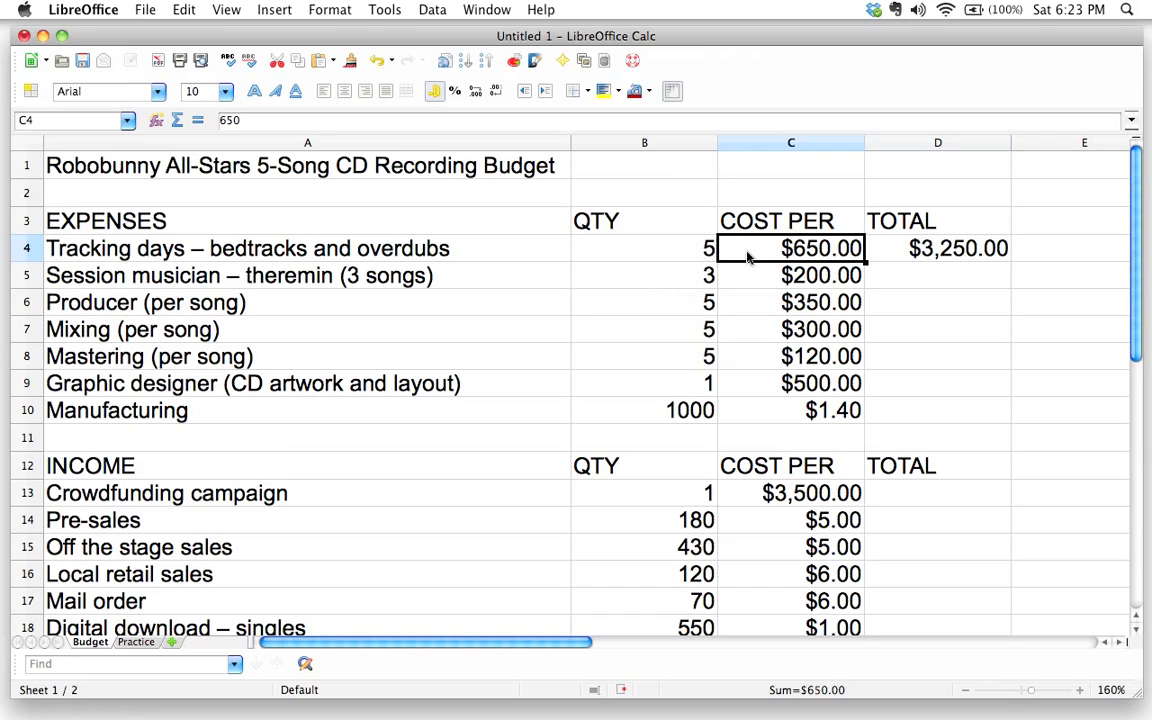
left_click(893, 251)
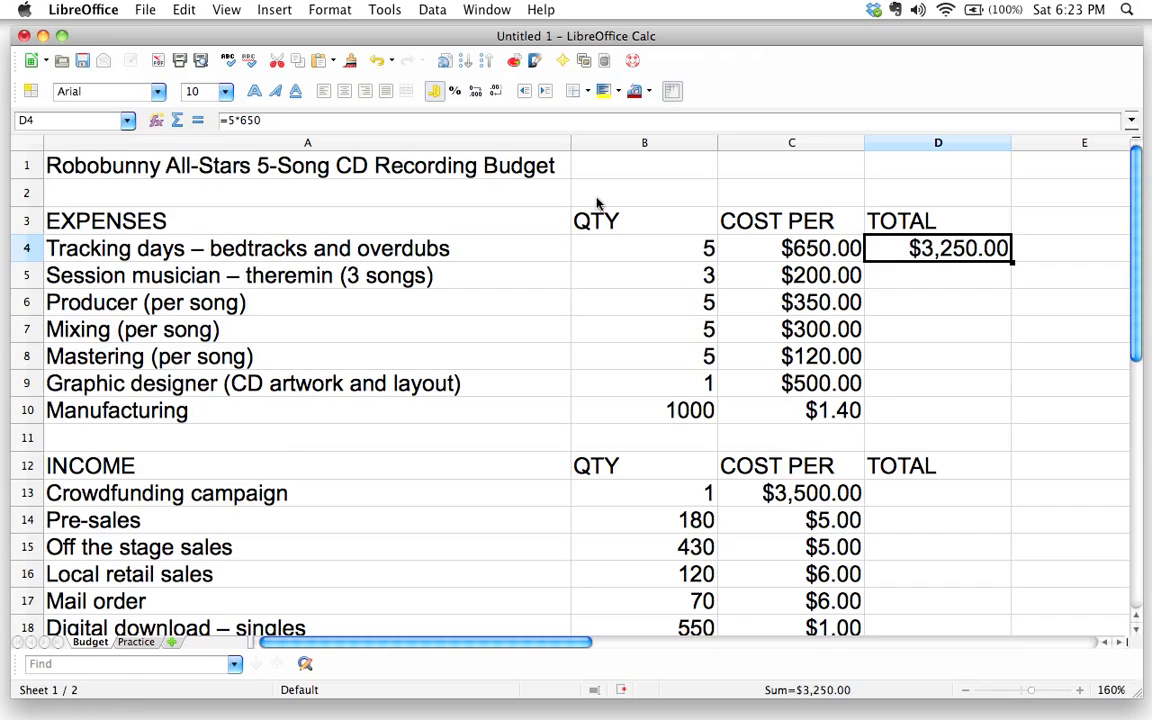
key("BackSpace")
key("Return")
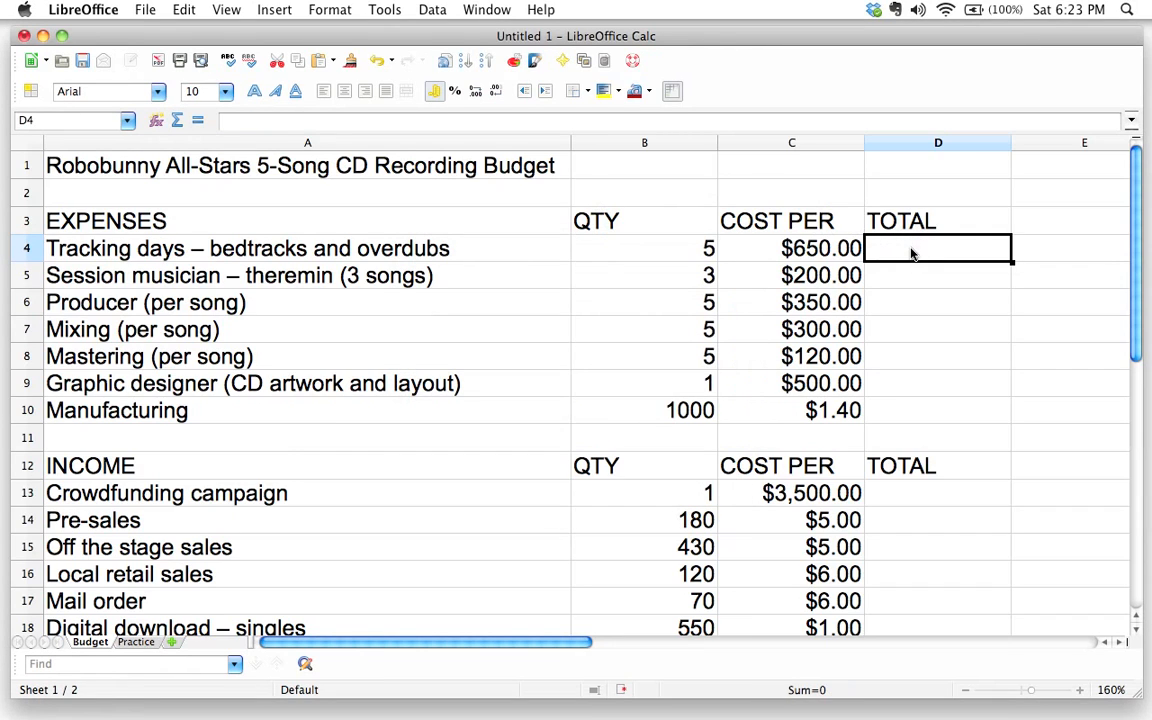
Enter the cell-reference formula =b4*c4 as the tracking days total in D4 of the Budget sheet and select that cell.
left_click(136, 641)
left_click(90, 641)
type("=")
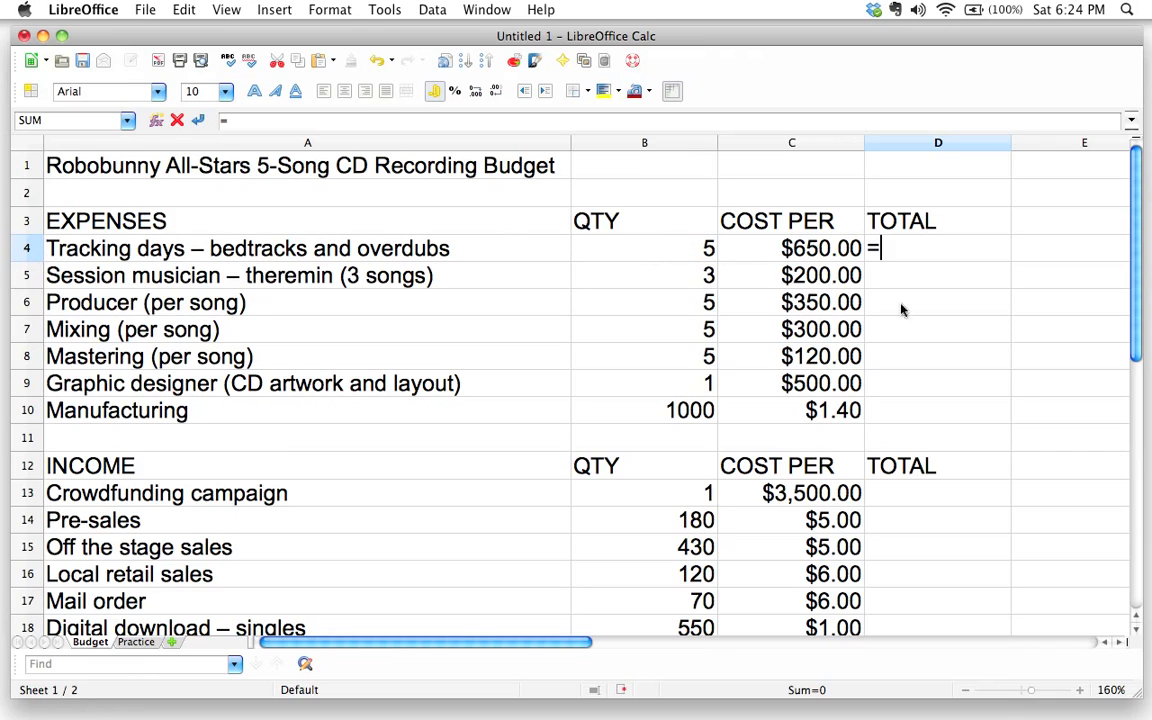
type("b4")
type("*")
type("c4")
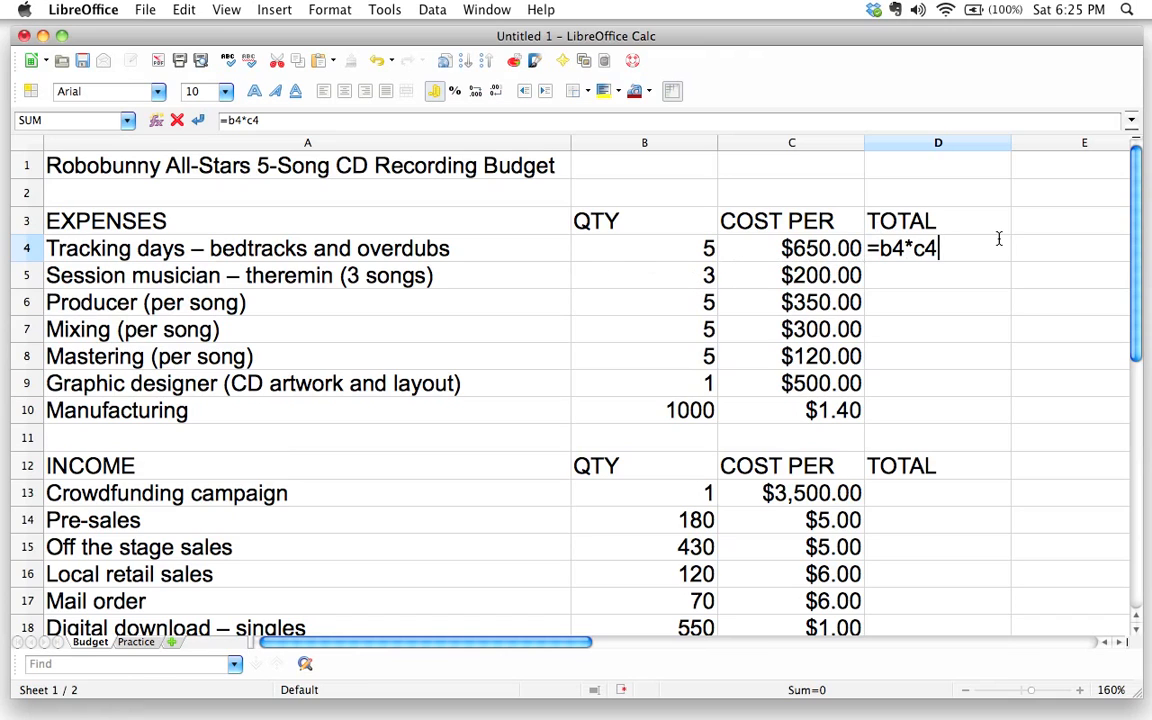
key("Return")
left_click(955, 248)
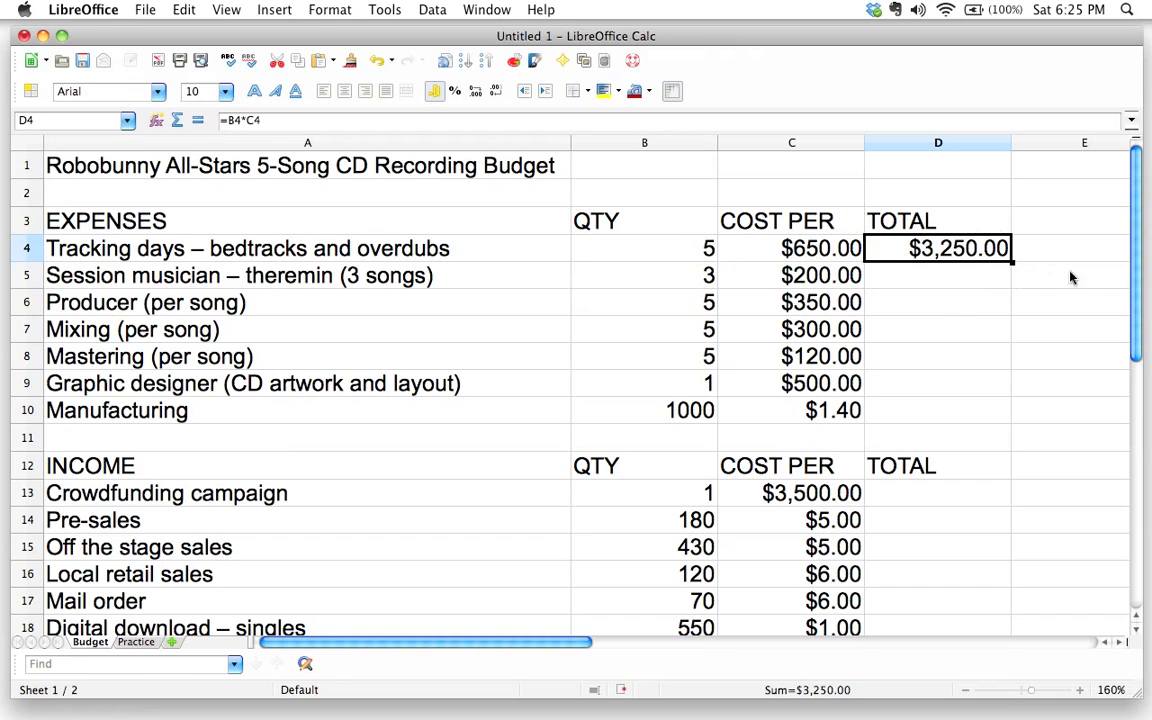
Test the formula by setting the tracking days quantity in B4 to 4 and checking the total in D4.
left_click(682, 249)
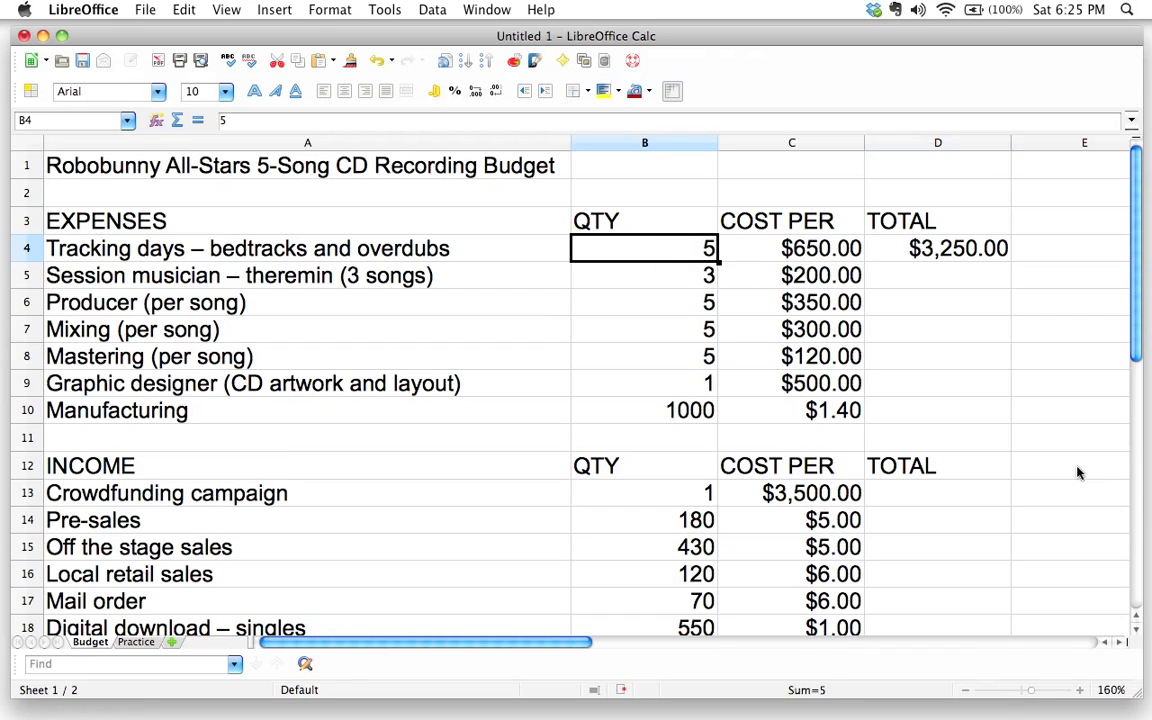
type("4")
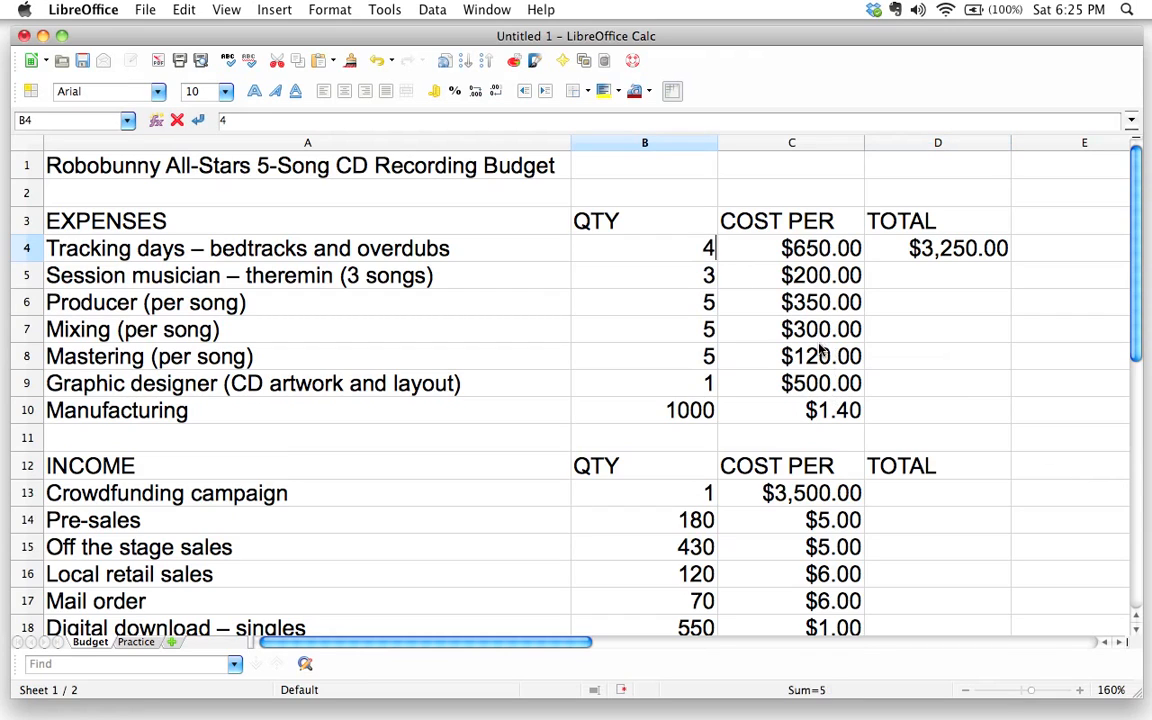
key("Return")
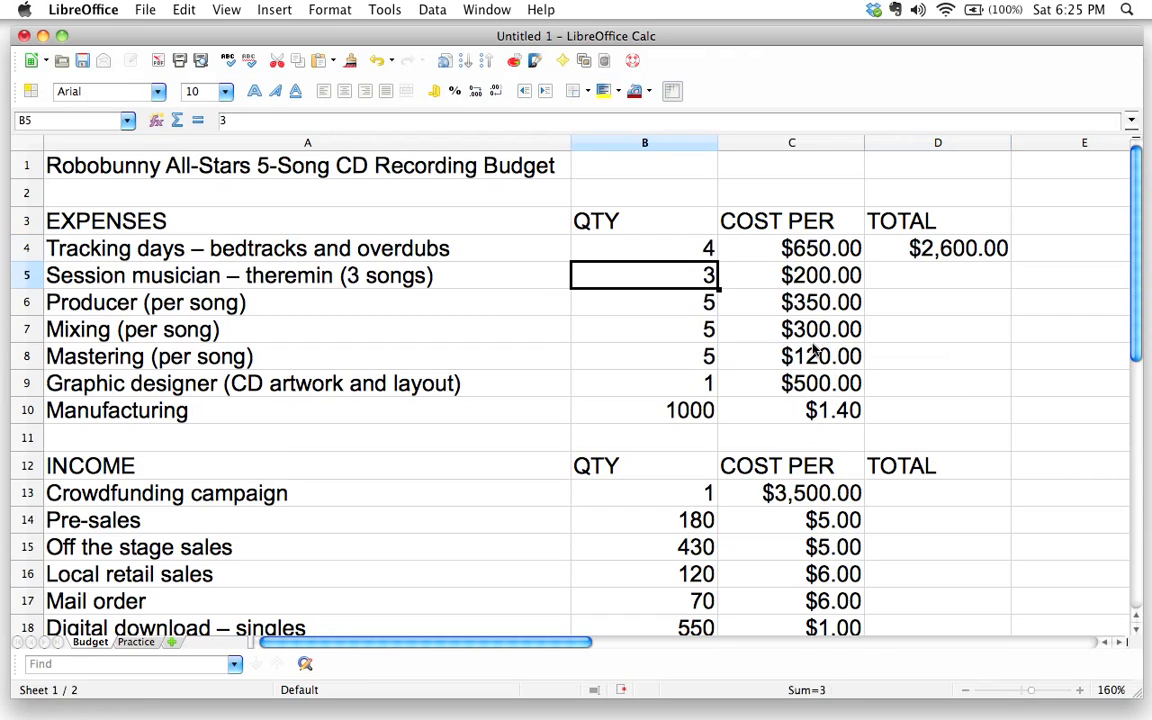
left_click(948, 249)
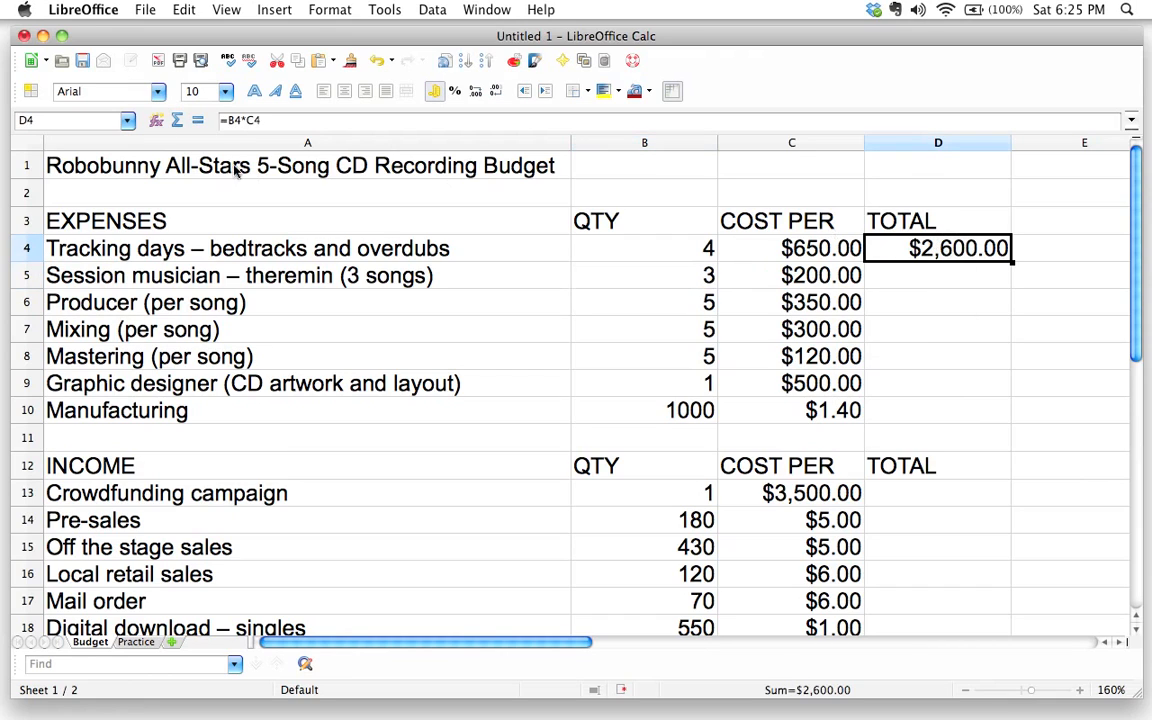
Restore the tracking days quantity in B4 to 5 and select the total in D4.
left_click(703, 251)
type("5")
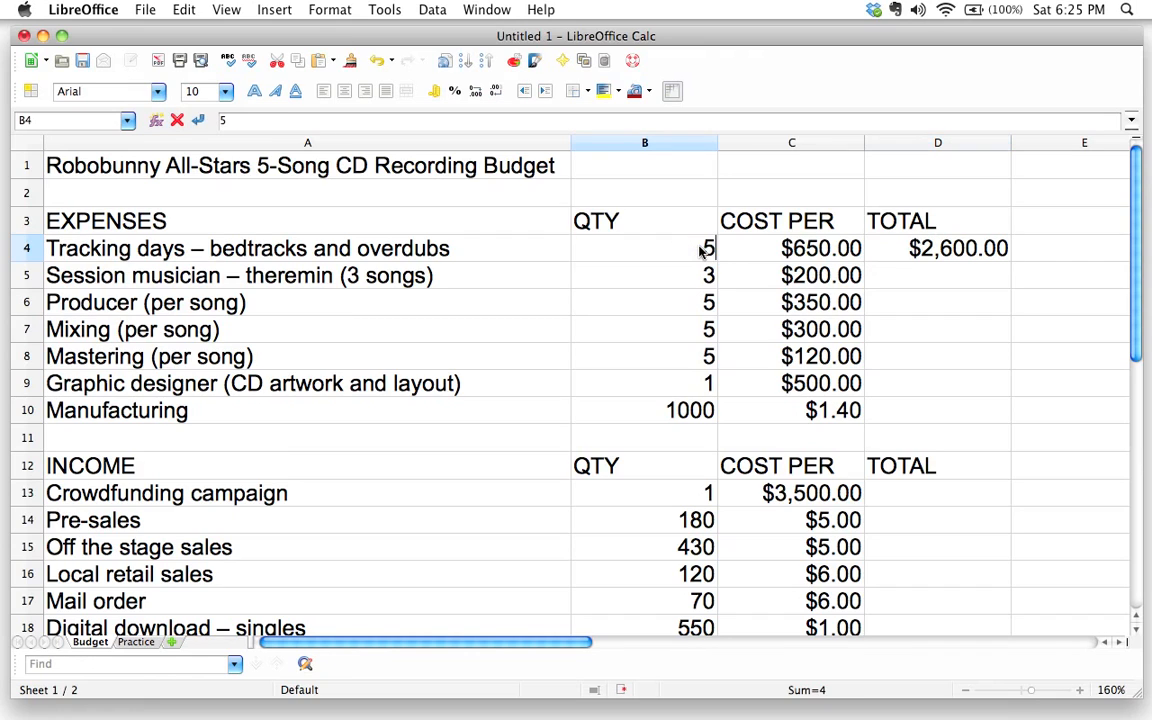
left_click(955, 249)
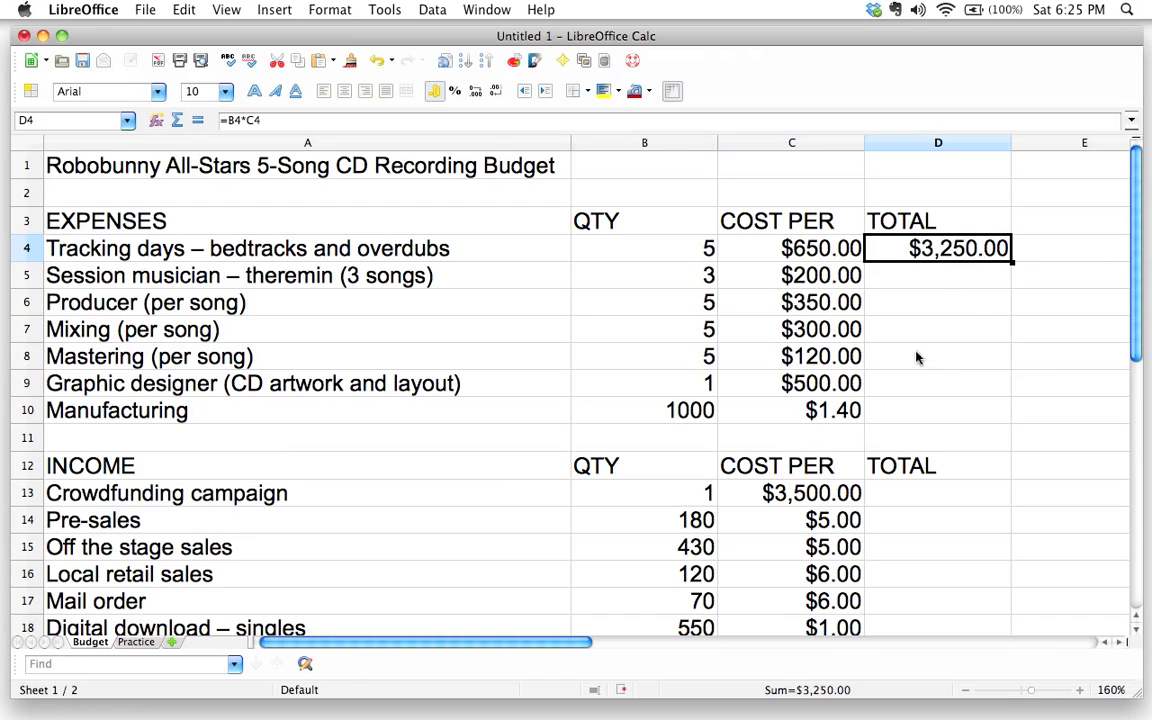
Review the addition and multiplication example formulas on the Practice sheet, and return to the Budget sheet.
left_click(136, 641)
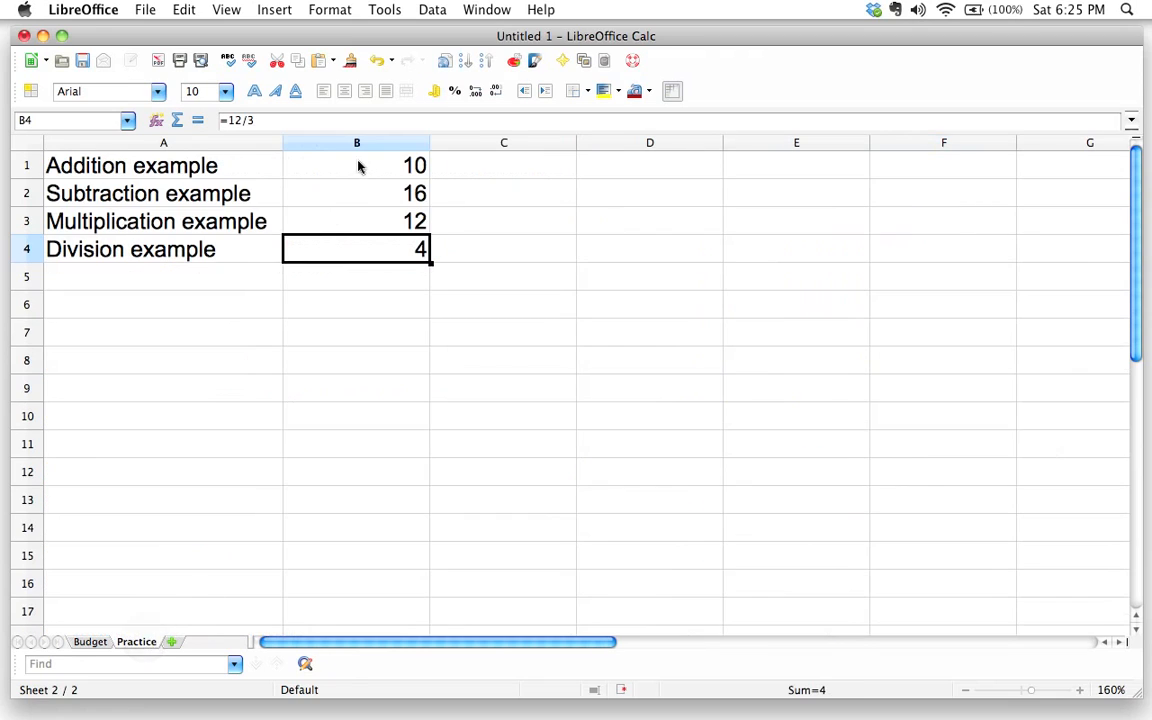
left_click(358, 165)
left_click(365, 214)
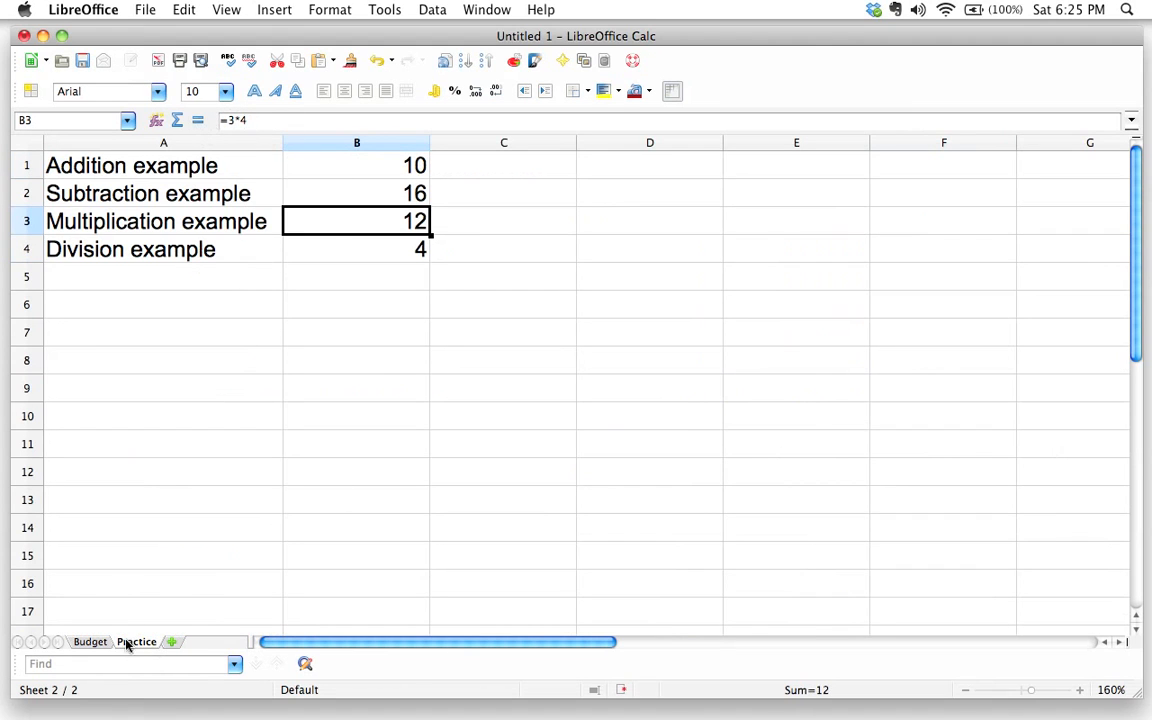
left_click(90, 641)
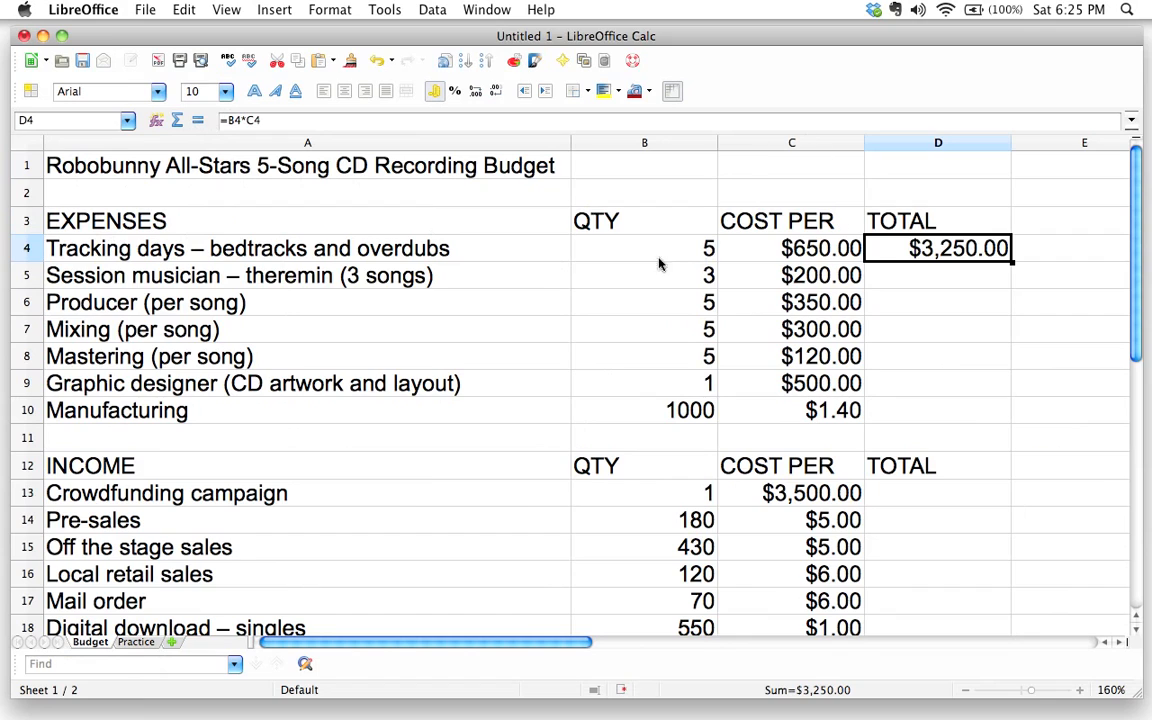